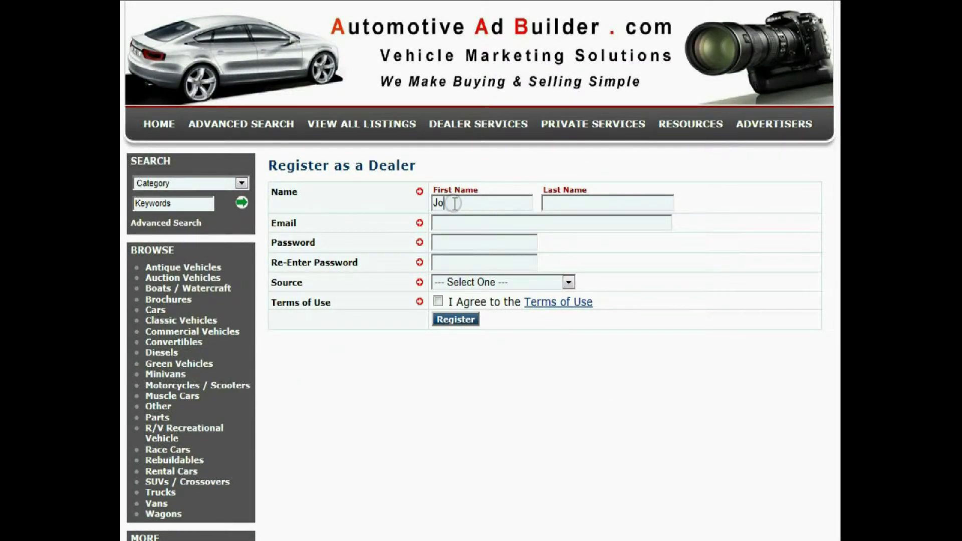
{"action": "type", "text": "hn"}
- Register with email and passwords, Google Search Engine as source and terms accepted, then open Update Profile
{"action": "left_click", "coordinate": [451, 221]}
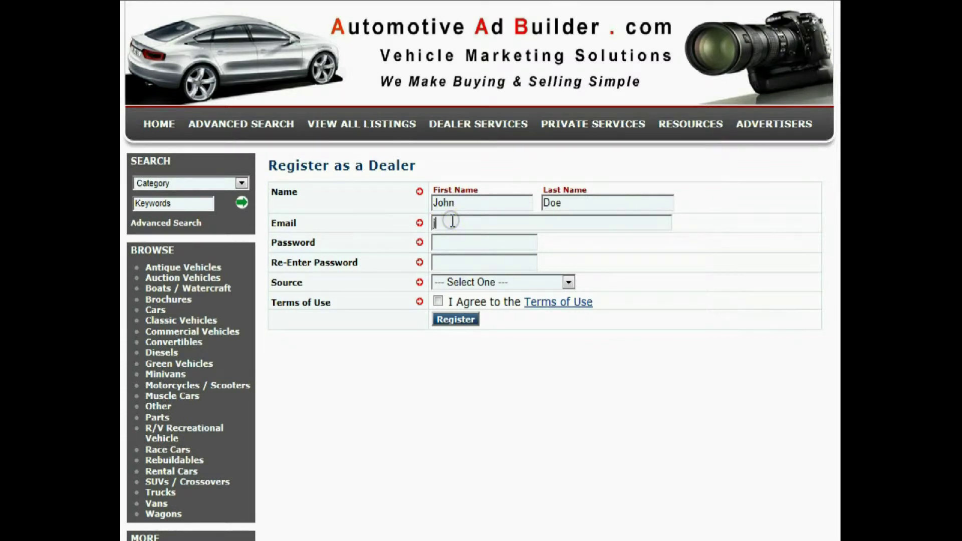
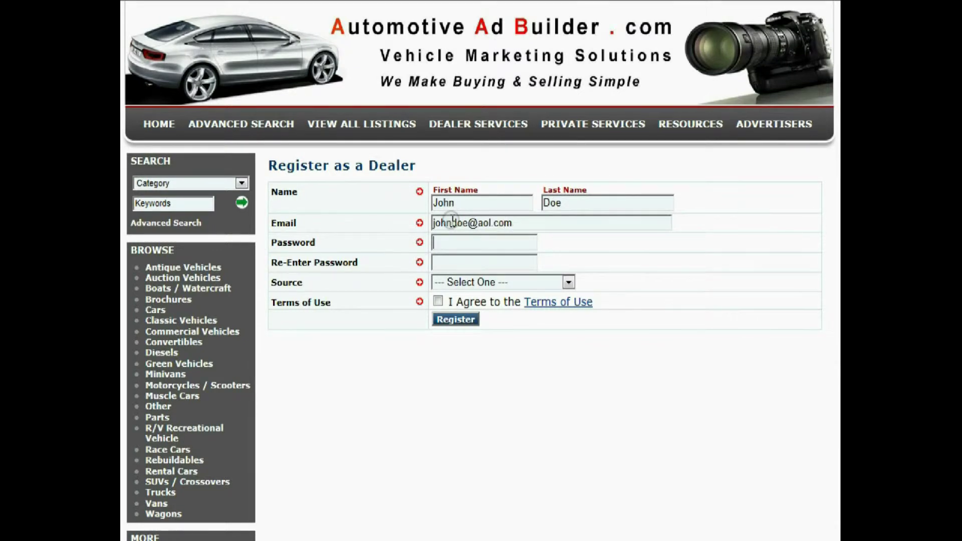
{"action": "type", "text": "sworsswor"}
{"action": "key", "text": "Tab"}
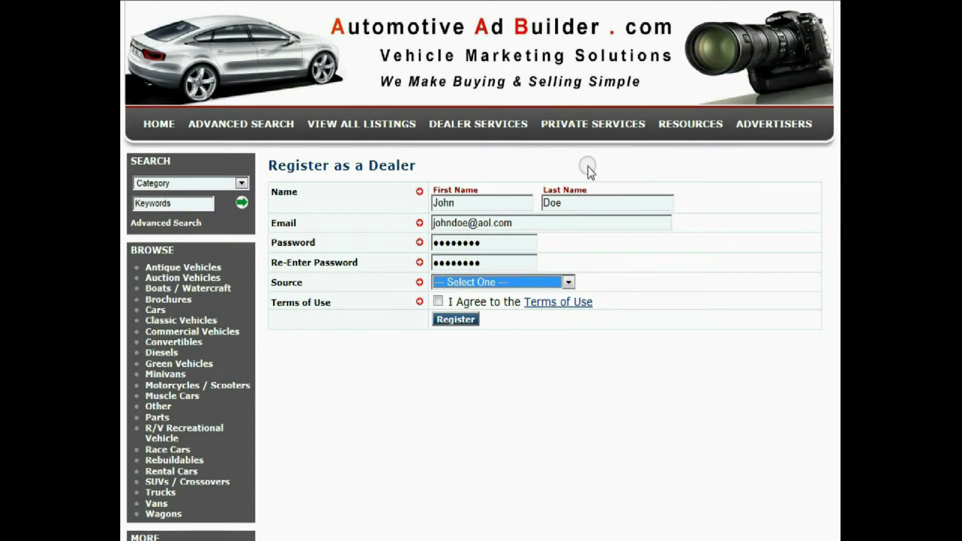
{"action": "left_click", "coordinate": [524, 289]}
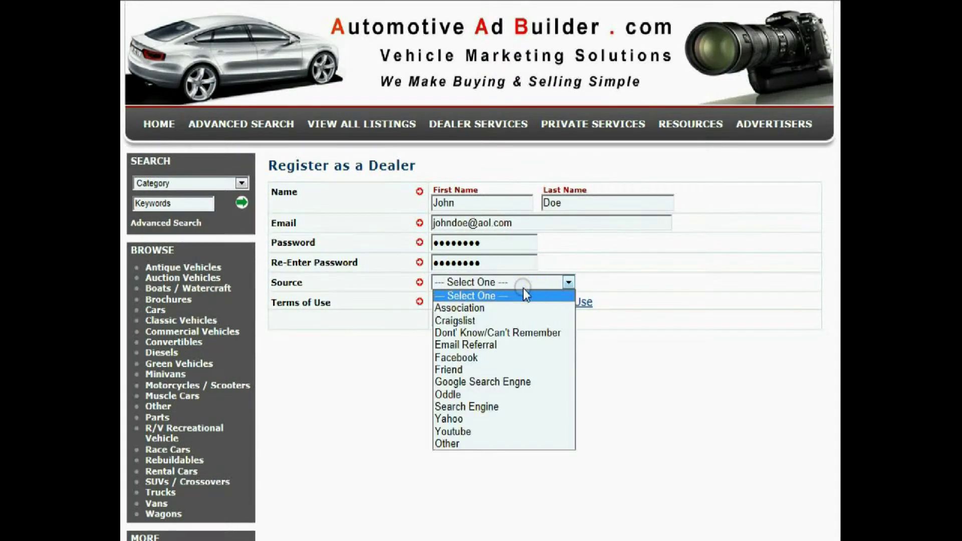
{"action": "left_click", "coordinate": [506, 382]}
{"action": "left_click", "coordinate": [440, 302]}
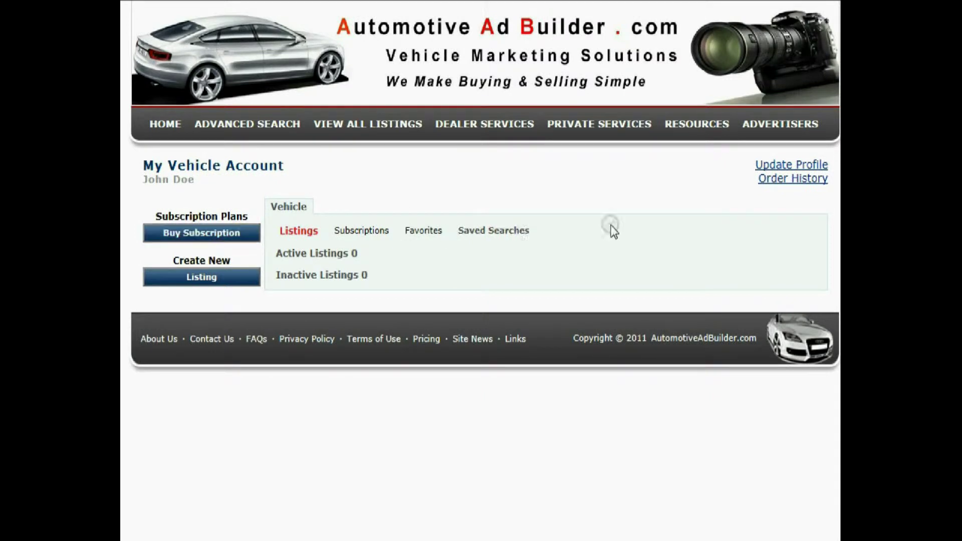
{"action": "left_click", "coordinate": [779, 164]}
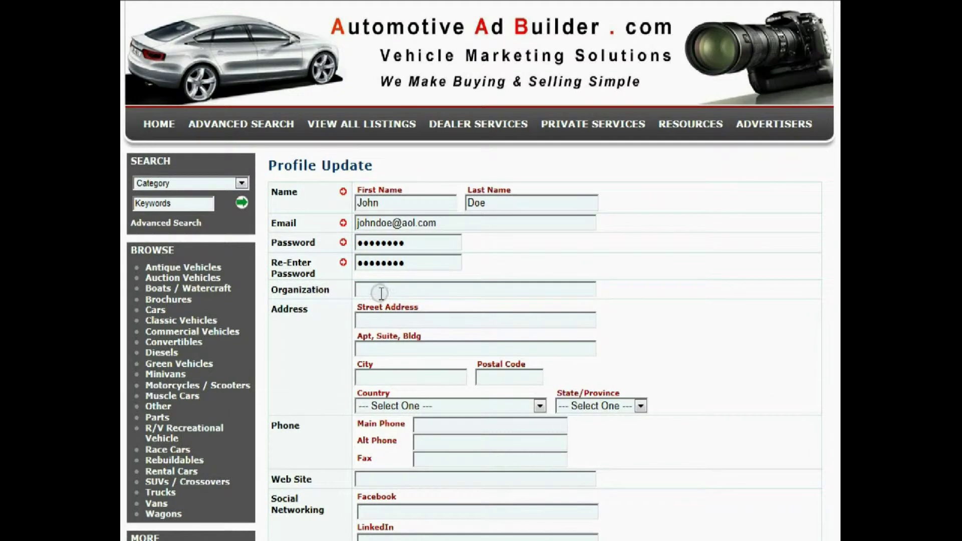
- Enter the organization, street address, city and postal code 123456
{"action": "left_click", "coordinate": [380, 290]}
{"action": "type", "text": "hn Doe Au"}
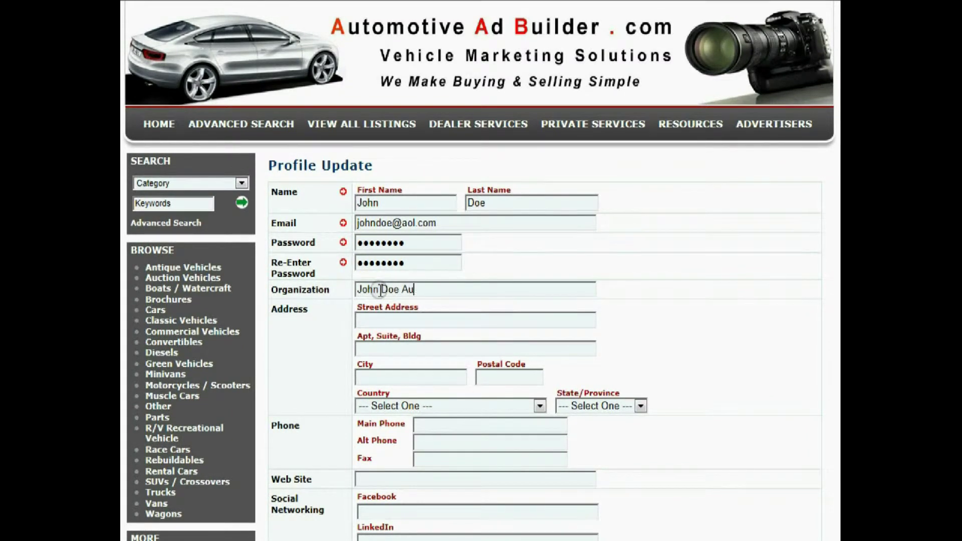
{"action": "type", "text": "to Sales"}
{"action": "left_click", "coordinate": [378, 322]}
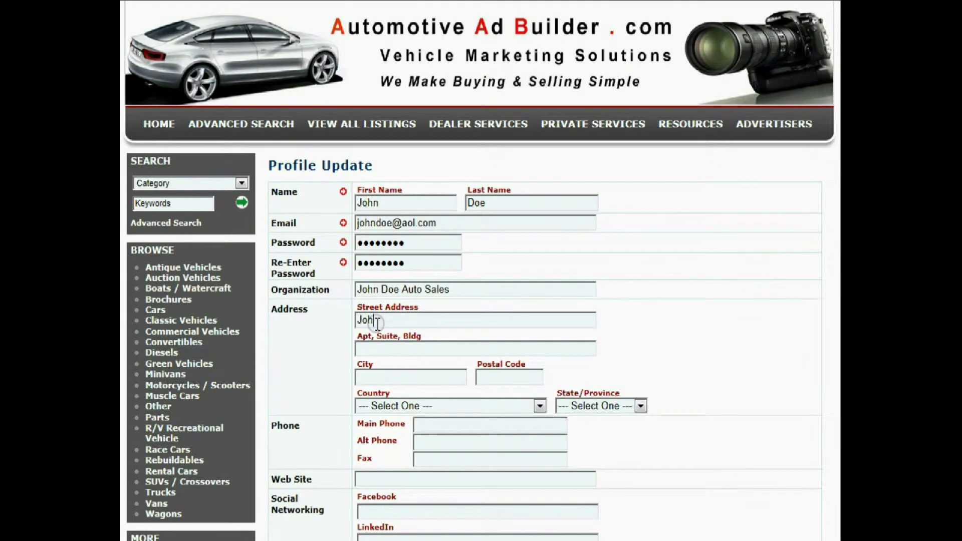
{"action": "type", "text": "SAt"}
{"action": "left_click", "coordinate": [488, 378]}
{"action": "type", "text": "123456"}
- Set the country to United States and the state to Alaska
{"action": "left_click", "coordinate": [476, 401]}
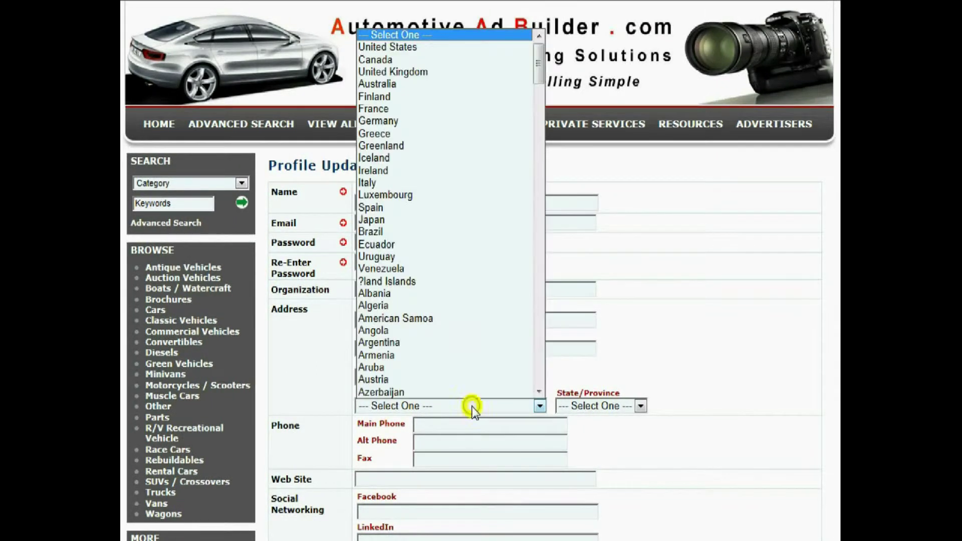
{"action": "left_click", "coordinate": [429, 46]}
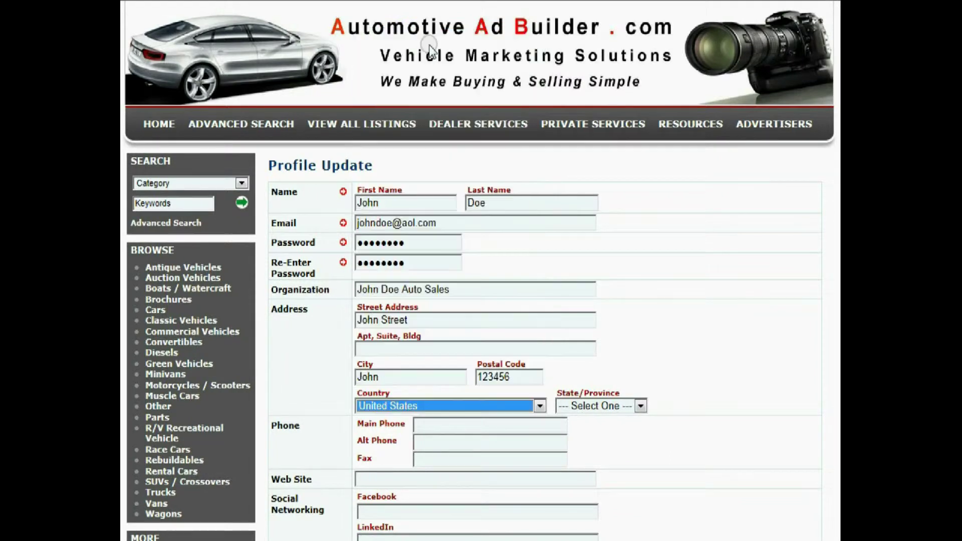
{"action": "left_click", "coordinate": [600, 410]}
{"action": "left_click", "coordinate": [589, 47]}
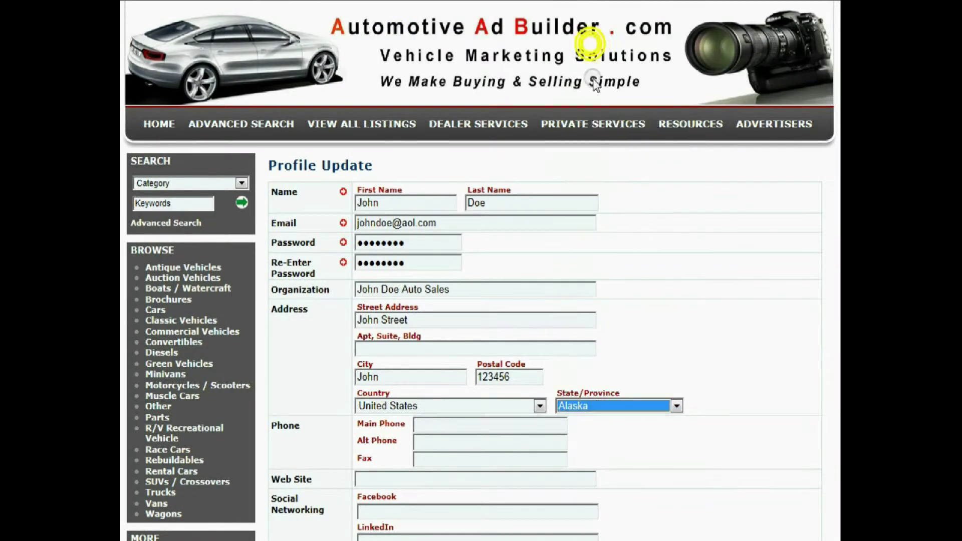
{"action": "left_click", "coordinate": [437, 427]}
{"action": "type", "text": "555-"}
{"action": "type", "text": "45"}
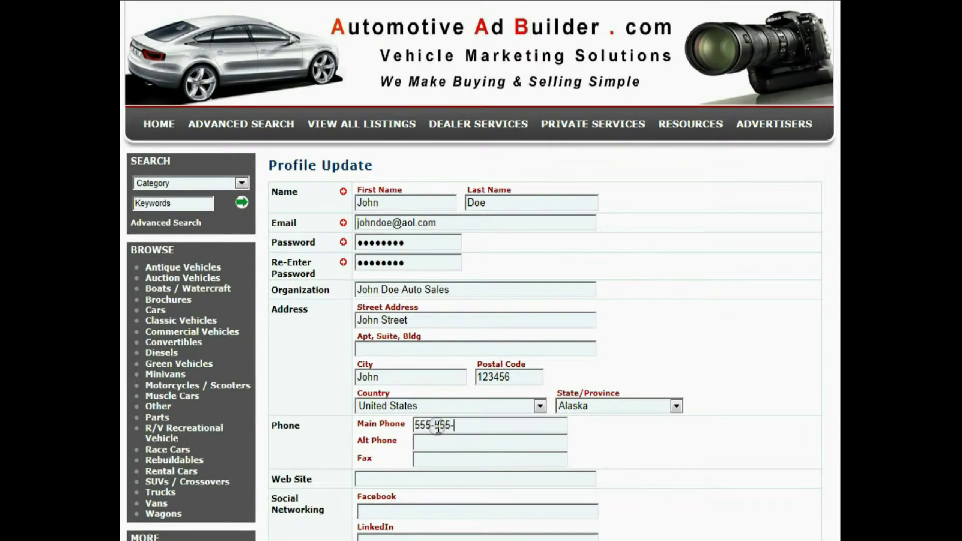
{"action": "type", "text": "5-5656"}
{"action": "triple_click", "coordinate": [477, 425]}
{"action": "left_click", "coordinate": [457, 442]}
{"action": "key", "text": "ctrl+v"}
{"action": "left_click", "coordinate": [448, 459]}
{"action": "key", "text": "ctrl+v"}
{"action": "scroll", "coordinate": [340, 332], "scroll_direction": "down", "scroll_amount": 3}
{"action": "left_click", "coordinate": [369, 305]}
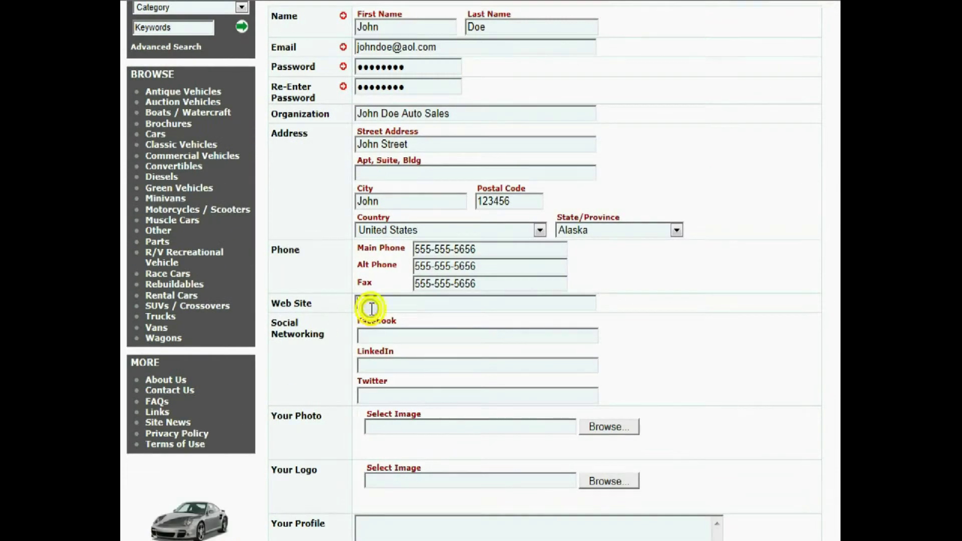
{"action": "type", "text": "ww.john"}
{"action": "type", "text": "doeaut"}
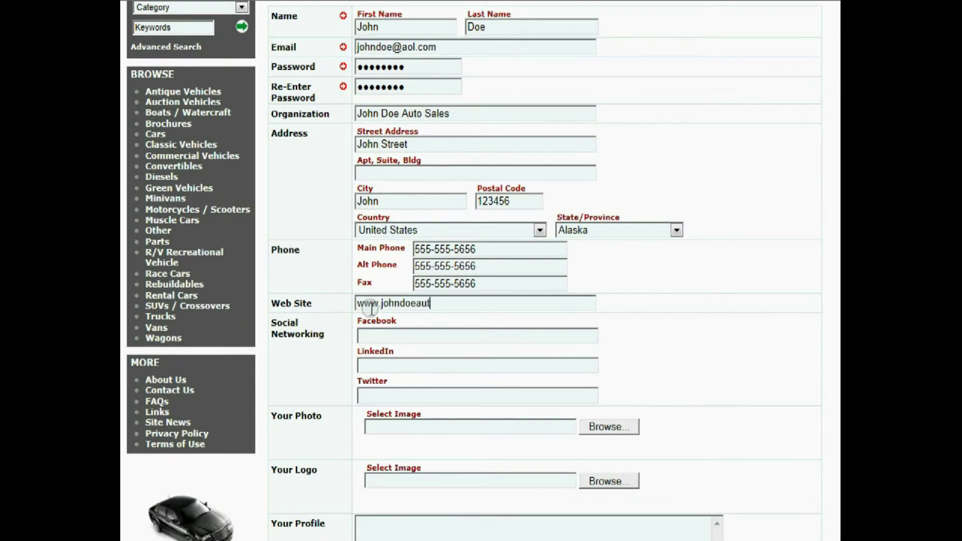
{"action": "type", "text": "osales.com"}
{"action": "left_click", "coordinate": [441, 338]}
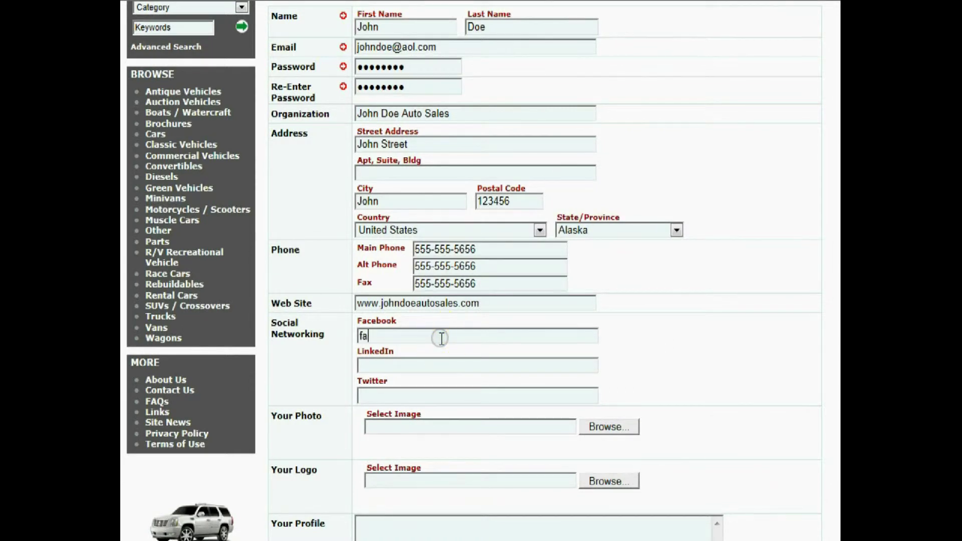
{"action": "type", "text": "e"}
{"action": "scroll", "coordinate": [443, 345], "scroll_direction": "down", "scroll_amount": 3}
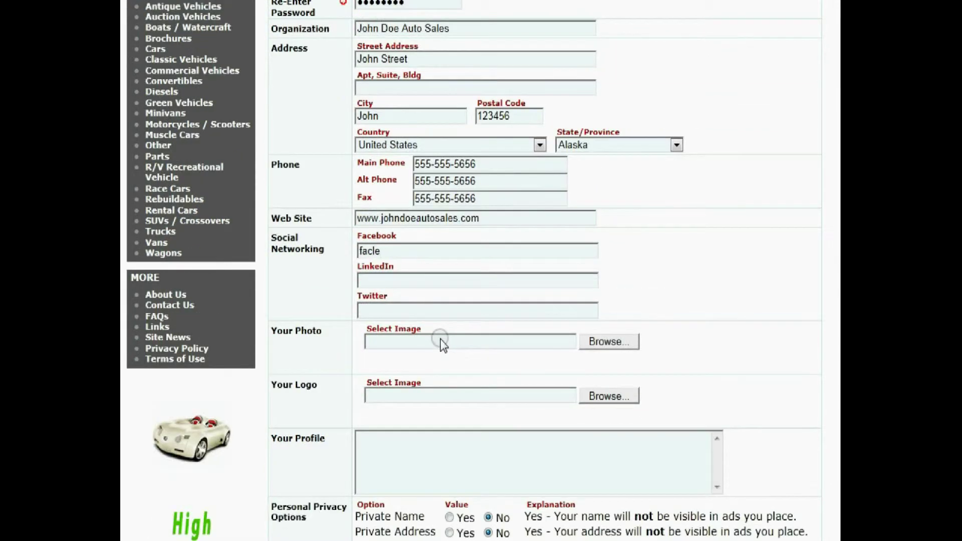
{"action": "type", "text": "eb"}
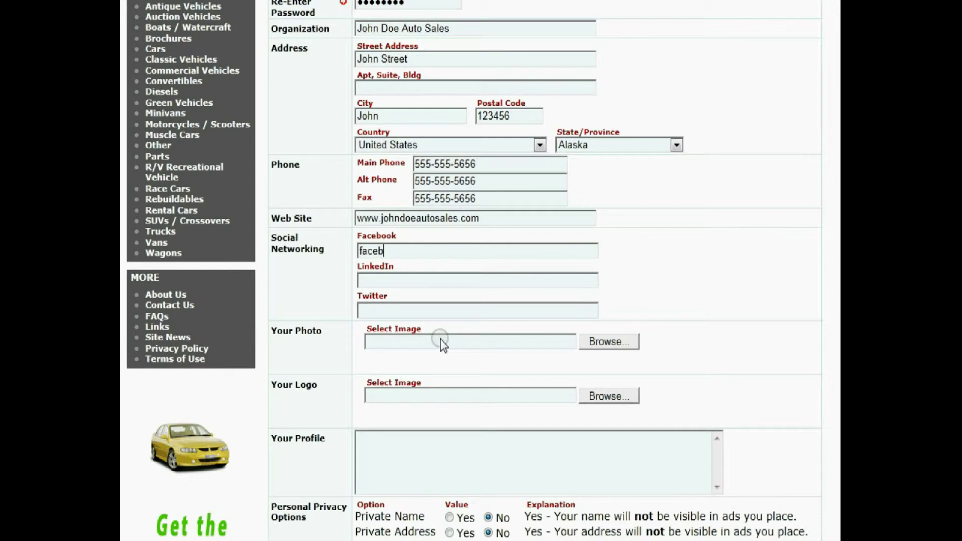
{"action": "type", "text": "ook/"}
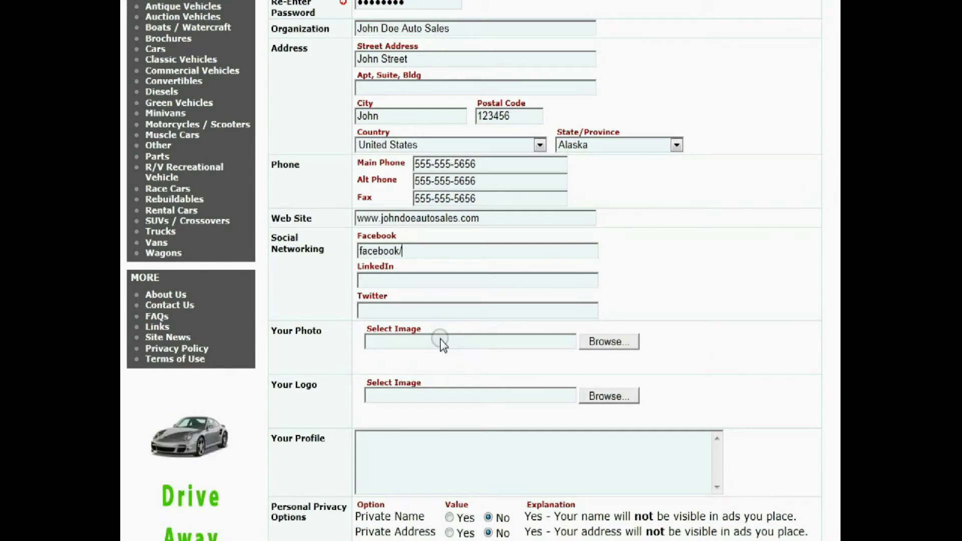
{"action": "type", "text": "johndoe"}
{"action": "scroll", "coordinate": [614, 166], "scroll_direction": "down", "scroll_amount": 5}
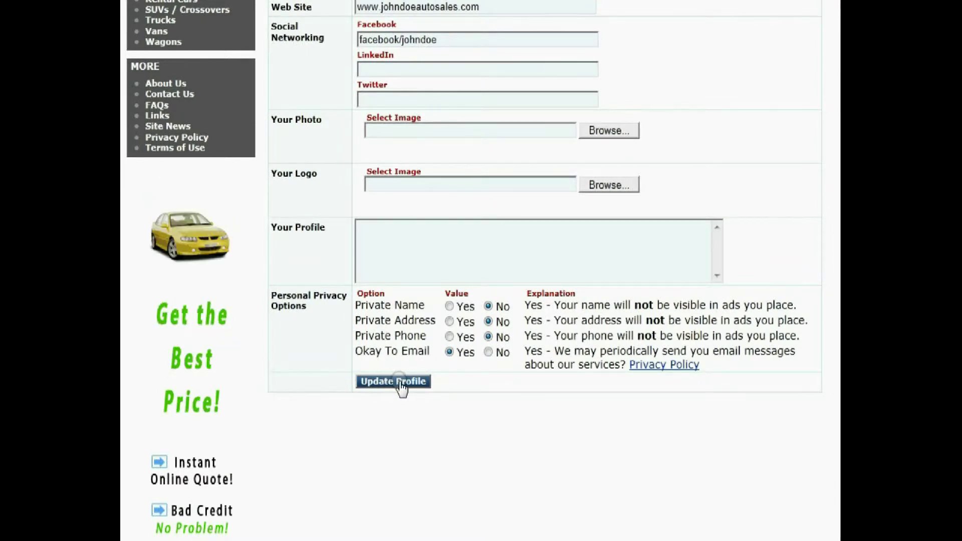
- Write a short company description in the Your Profile box and submit the profile
{"action": "left_click", "coordinate": [398, 233]}
{"action": "type", "text": "J"}
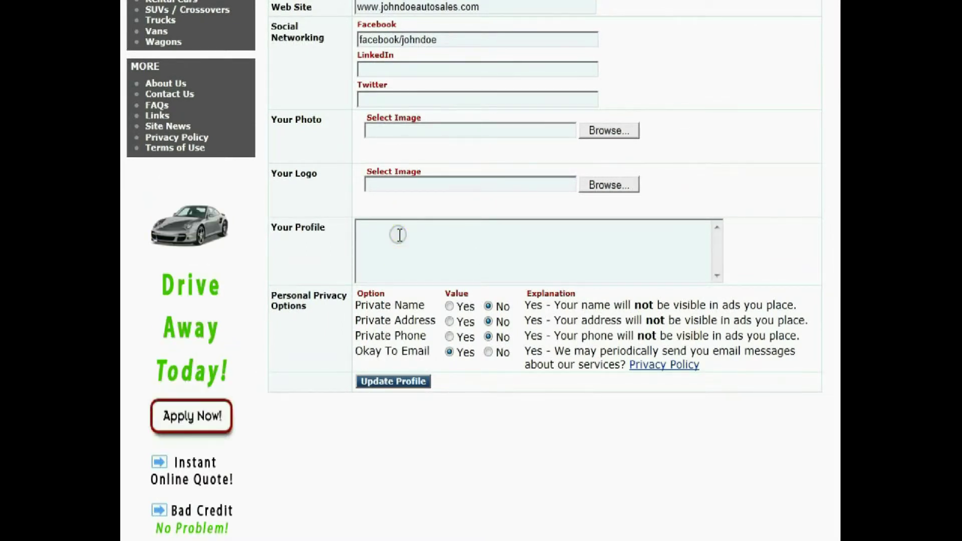
{"action": "type", "text": "oh"}
{"action": "type", "text": " Does"}
{"action": "type", "text": "Aut"}
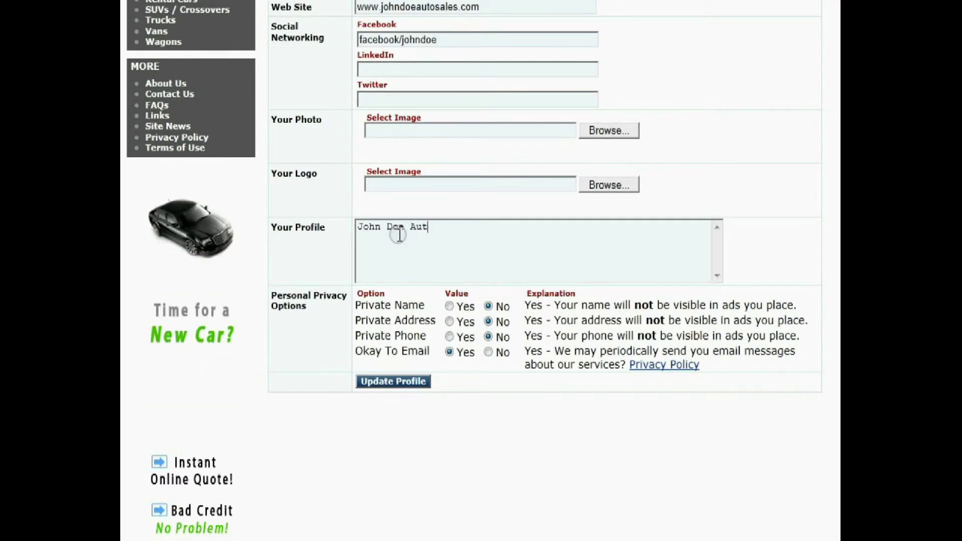
{"action": "type", "text": "oales is"}
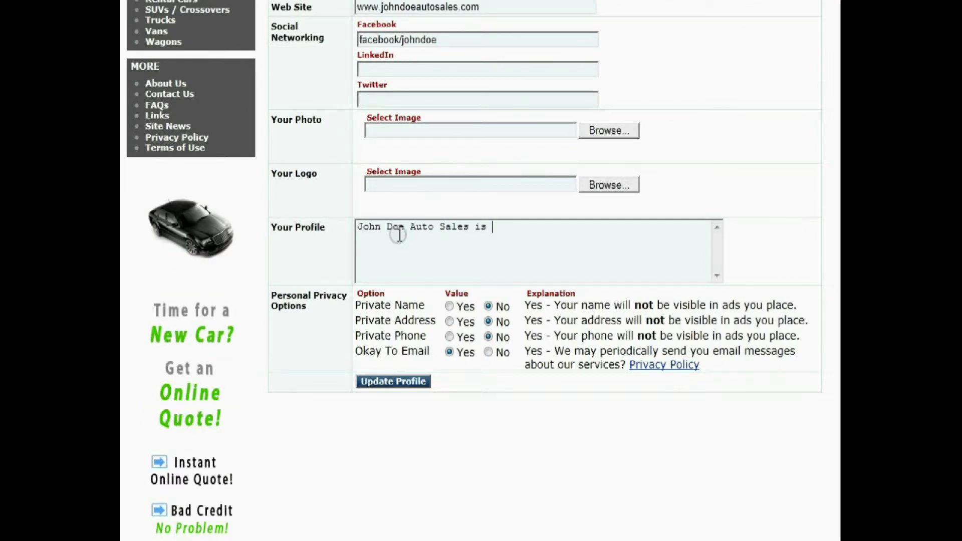
{"action": "type", "text": "customer"}
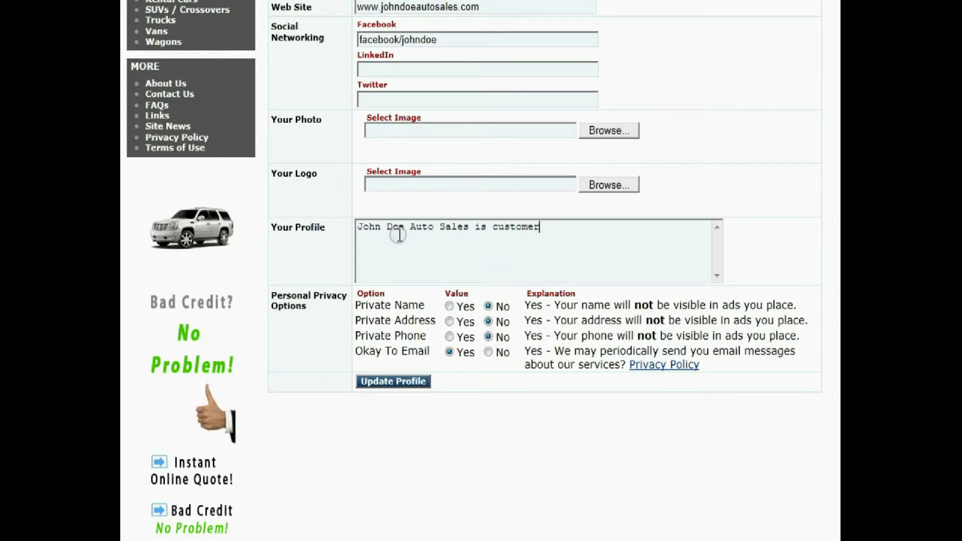
{"action": "type", "text": "f"}
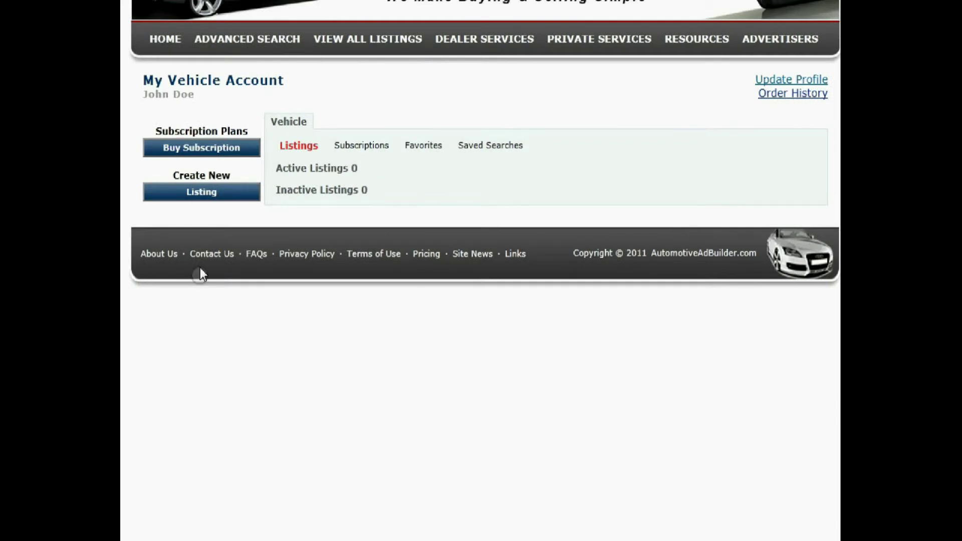
- Buy the free Dealer Subscription Pricing plan and confirm the purchase
{"action": "left_click", "coordinate": [203, 151]}
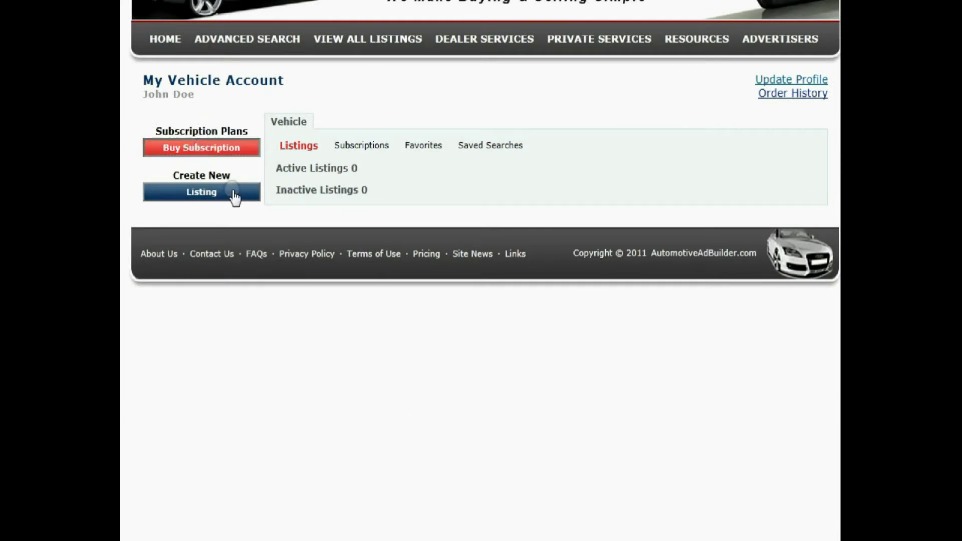
{"action": "left_click", "coordinate": [177, 303]}
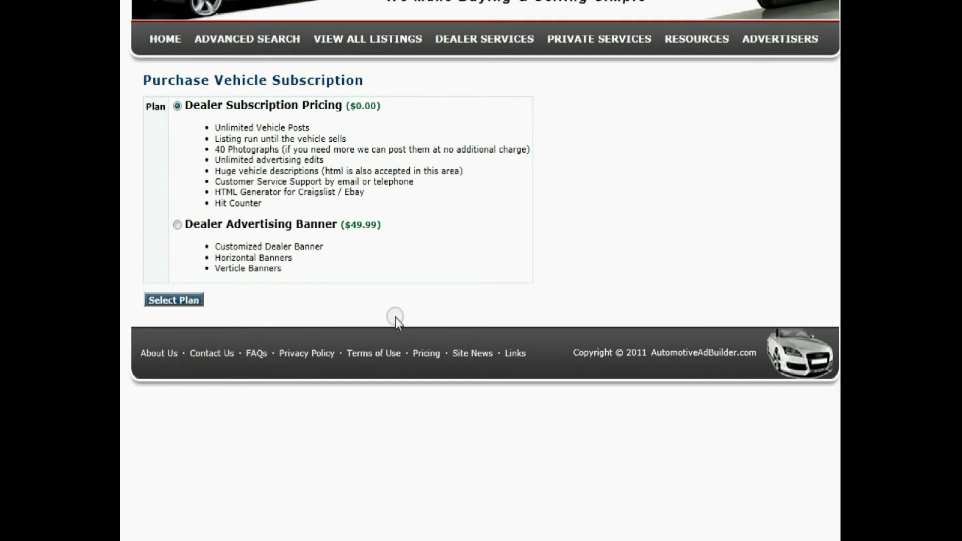
{"action": "left_click", "coordinate": [155, 281]}
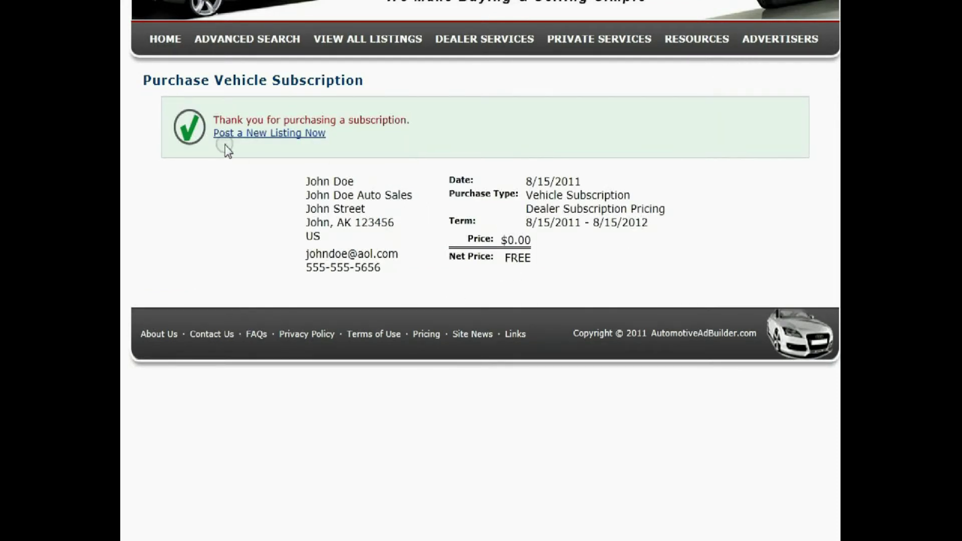
- Post a new listing in the Cars category and continue past the dealer plan step
{"action": "left_click", "coordinate": [241, 134]}
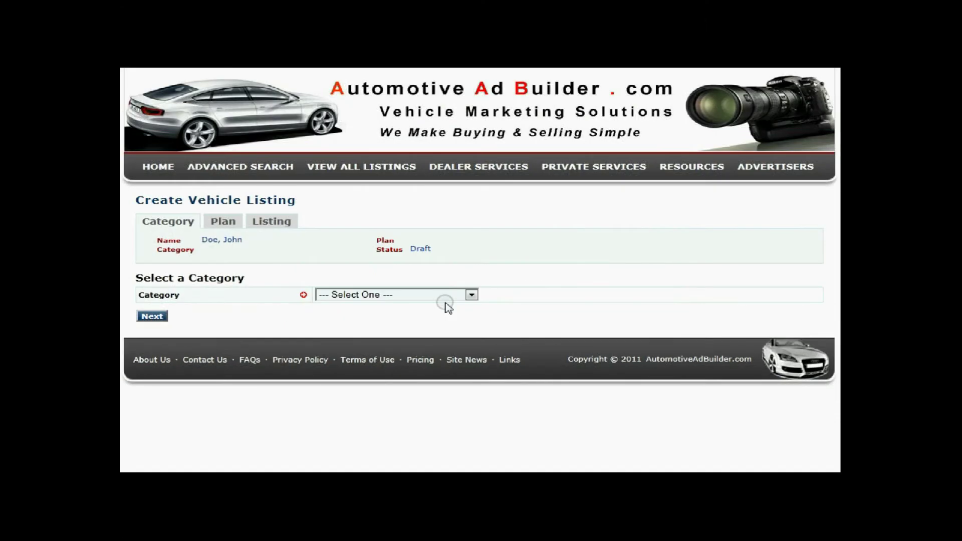
{"action": "left_click", "coordinate": [406, 298]}
{"action": "left_click", "coordinate": [376, 74]}
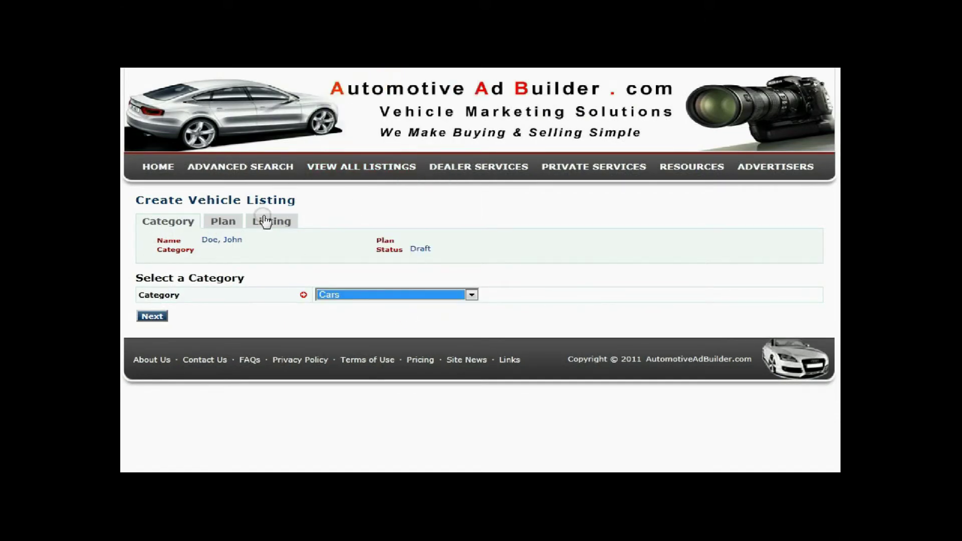
{"action": "left_click", "coordinate": [151, 315]}
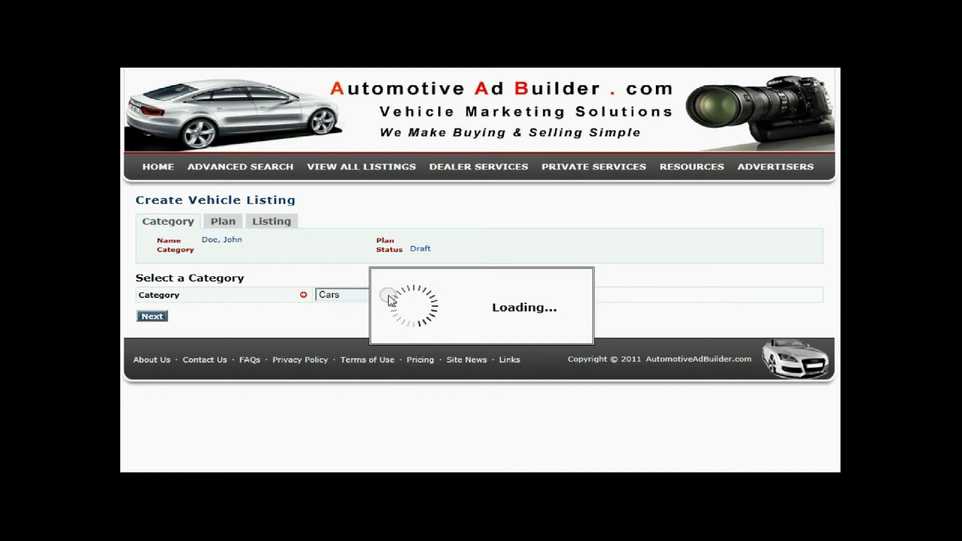
{"action": "scroll", "coordinate": [315, 296], "scroll_direction": "down", "scroll_amount": 5}
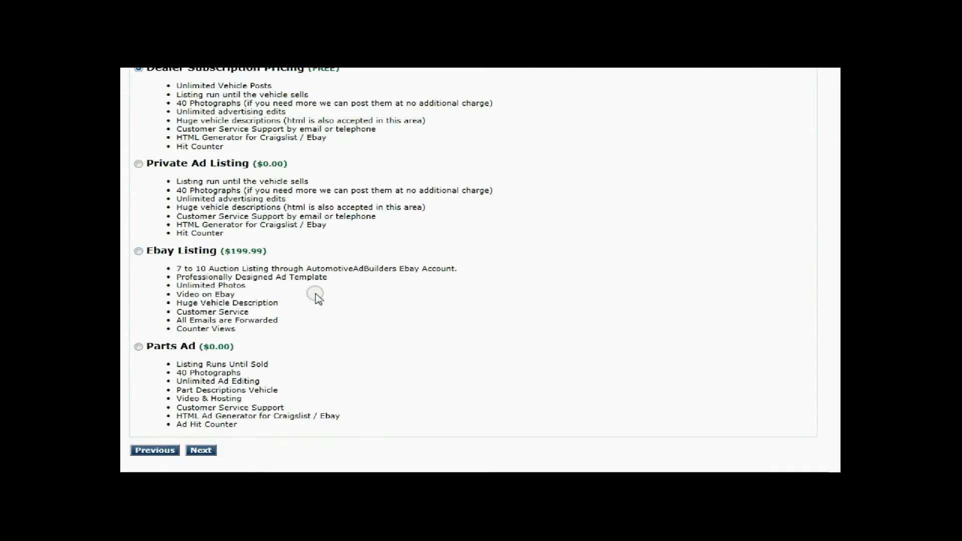
{"action": "left_click", "coordinate": [201, 451]}
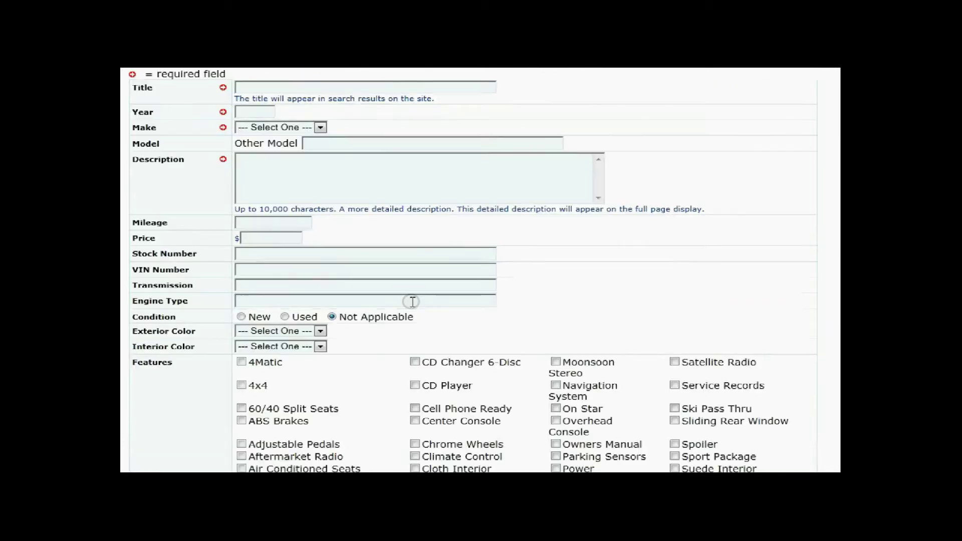
{"action": "scroll", "coordinate": [413, 302], "scroll_direction": "up", "scroll_amount": 1}
- Enter the listing title and year, and choose make Acura and model Integra
{"action": "left_click", "coordinate": [290, 155]}
{"action": "left_click", "coordinate": [249, 183]}
{"action": "left_click", "coordinate": [264, 199]}
{"action": "left_click", "coordinate": [275, 217]}
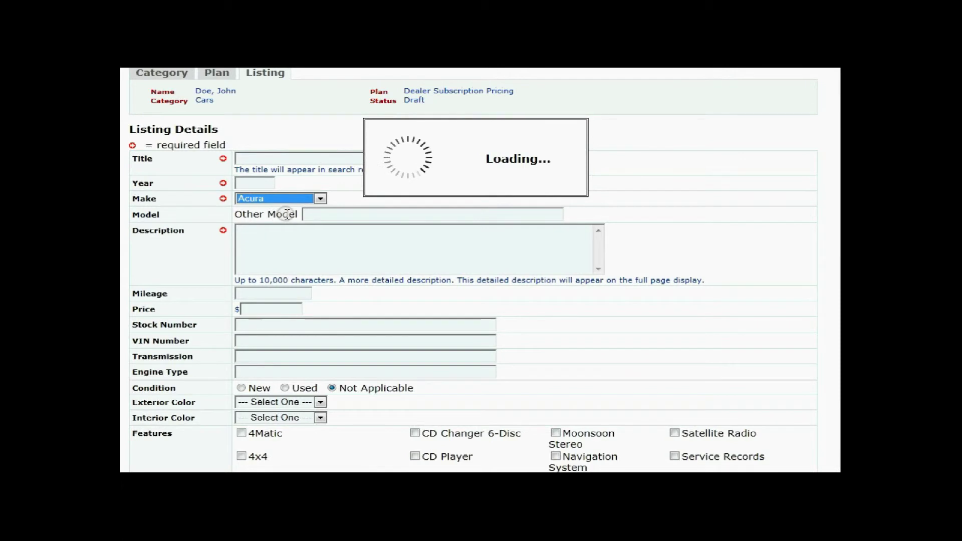
{"action": "scroll", "coordinate": [287, 218], "scroll_direction": "down", "scroll_amount": 2}
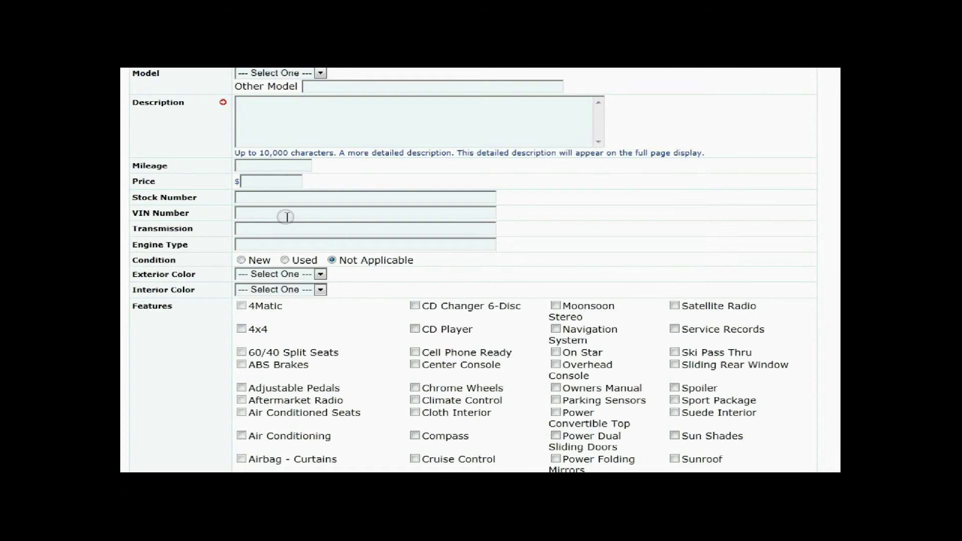
{"action": "left_click", "coordinate": [278, 73]}
{"action": "left_click", "coordinate": [277, 103]}
- Fill description, mileage and stock number, mark the car Used, and set both colours to Beige
{"action": "left_click", "coordinate": [282, 106]}
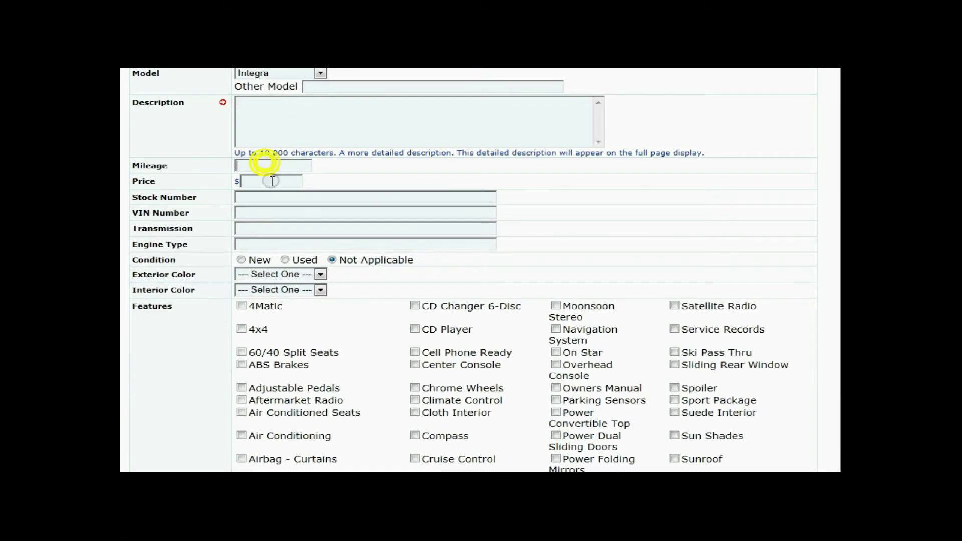
{"action": "left_click", "coordinate": [262, 164]}
{"action": "left_click", "coordinate": [266, 199]}
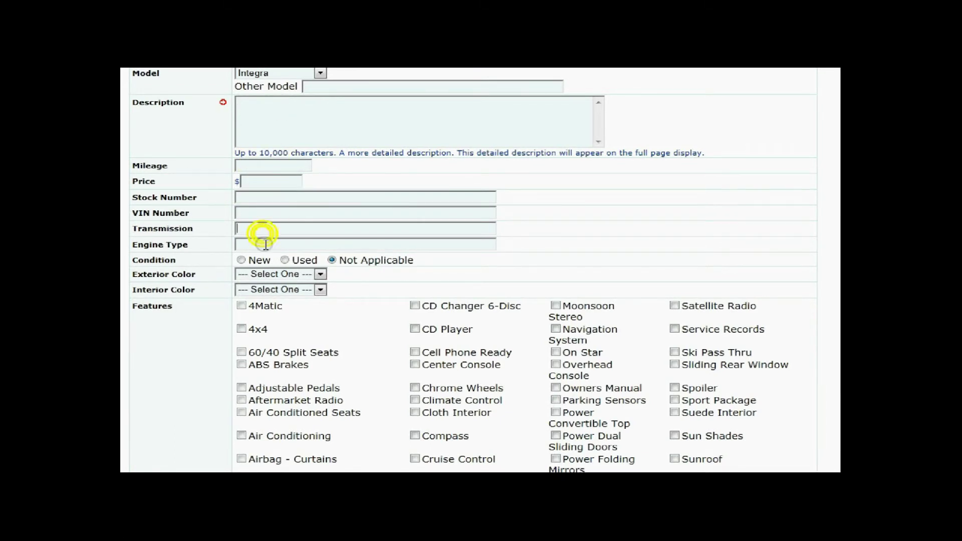
{"action": "left_click", "coordinate": [285, 260]}
{"action": "left_click", "coordinate": [295, 275]}
{"action": "left_click", "coordinate": [289, 294]}
{"action": "left_click", "coordinate": [287, 309]}
{"action": "scroll", "coordinate": [333, 262], "scroll_direction": "down", "scroll_amount": 2}
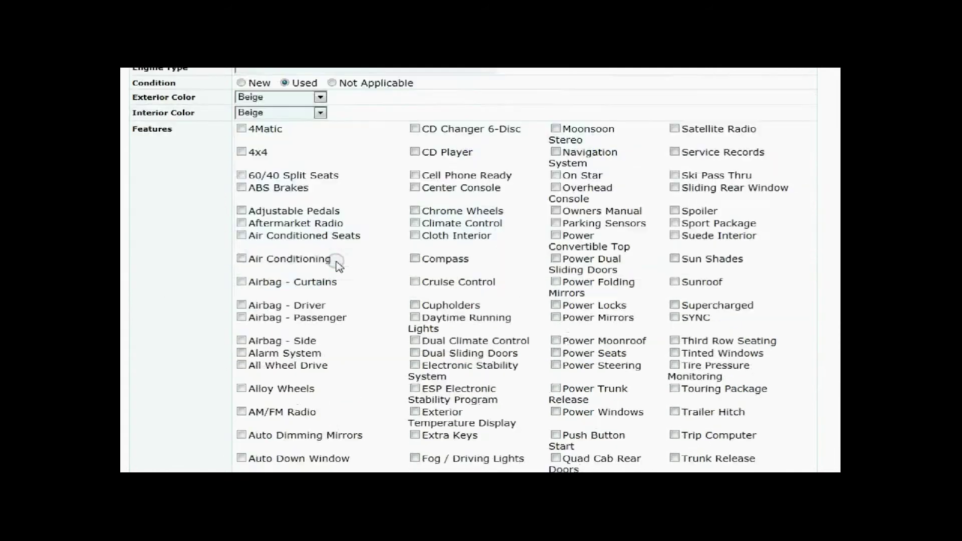
{"action": "scroll", "coordinate": [281, 176], "scroll_direction": "down", "scroll_amount": 6}
{"action": "left_click", "coordinate": [273, 169]}
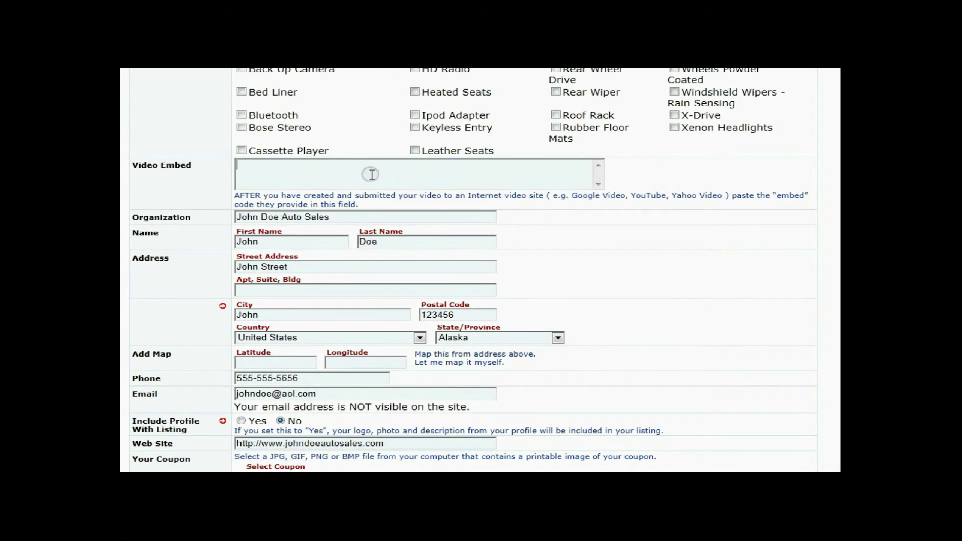
{"action": "scroll", "coordinate": [354, 312], "scroll_direction": "down", "scroll_amount": 2}
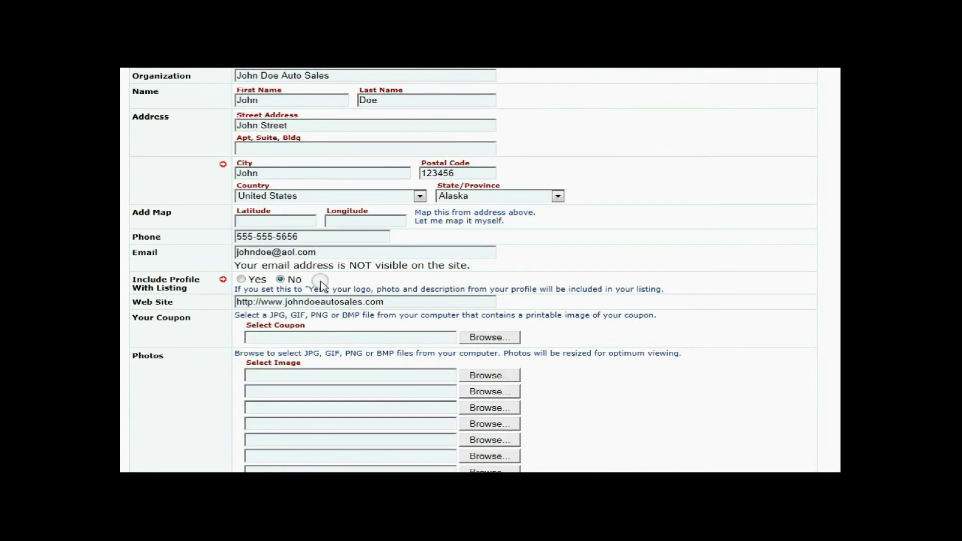
- Map the listing from the dealer address, include the profile, and skip adding a photo
{"action": "left_click", "coordinate": [466, 215]}
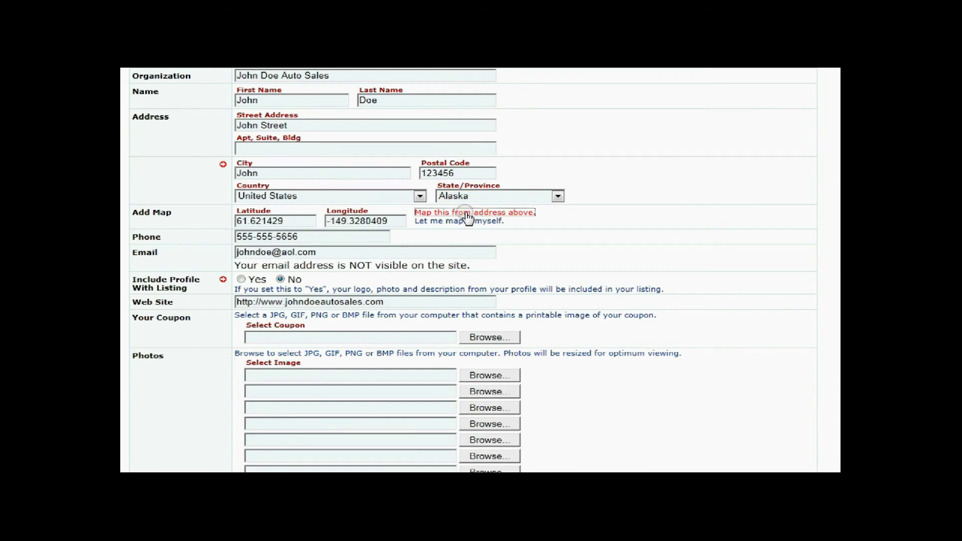
{"action": "left_click", "coordinate": [242, 280]}
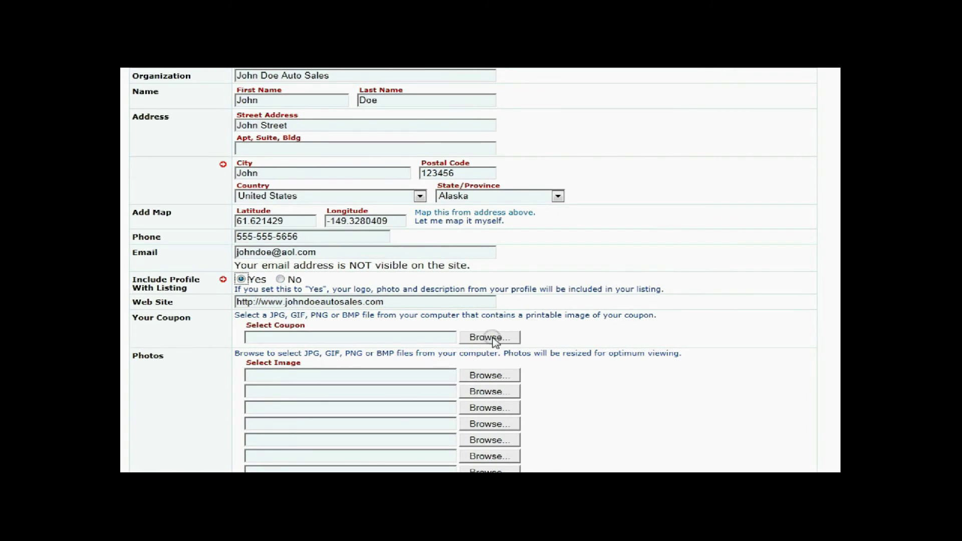
{"action": "scroll", "coordinate": [493, 335], "scroll_direction": "down", "scroll_amount": 3}
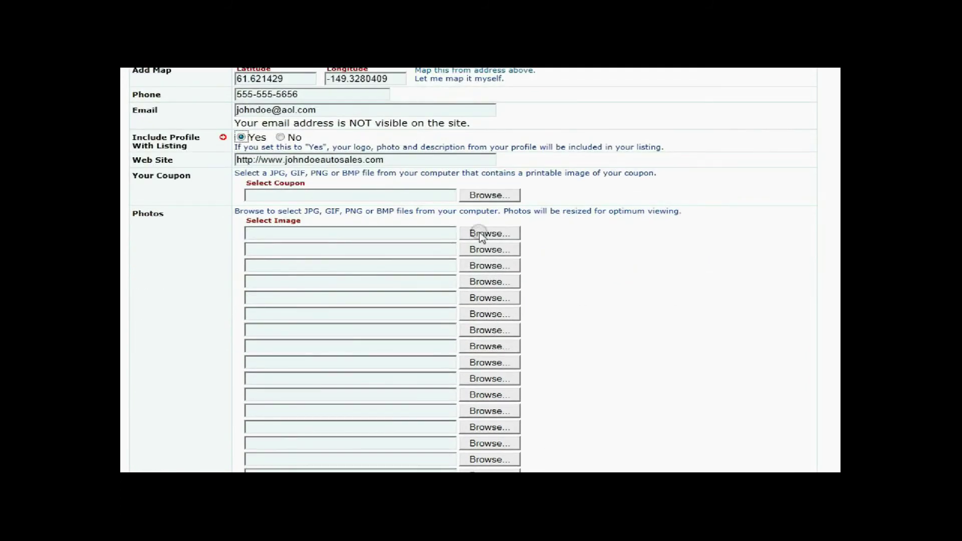
{"action": "left_click", "coordinate": [481, 233]}
{"action": "left_click", "coordinate": [426, 286]}
{"action": "scroll", "coordinate": [481, 274], "scroll_direction": "down", "scroll_amount": 3}
{"action": "scroll", "coordinate": [481, 278], "scroll_direction": "down", "scroll_amount": 3}
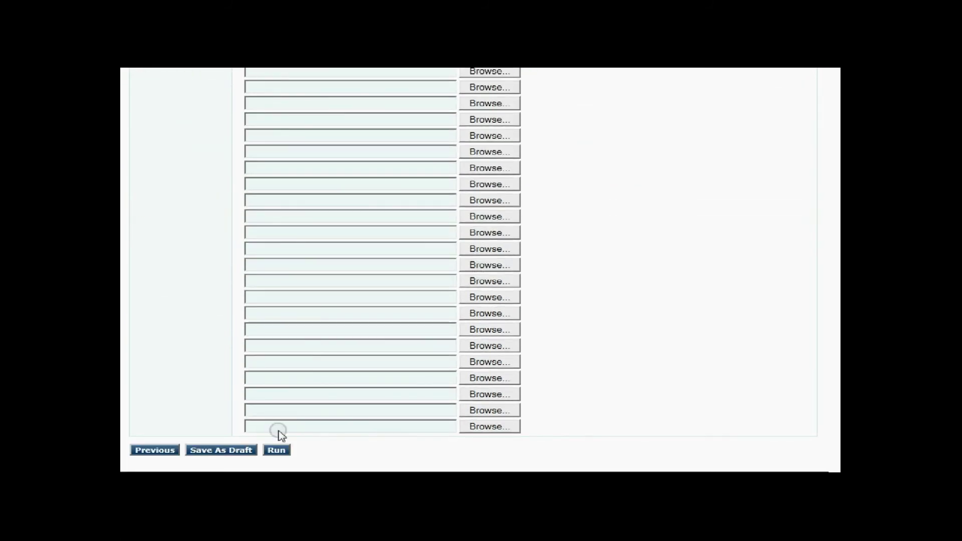
{"action": "left_click", "coordinate": [280, 450]}
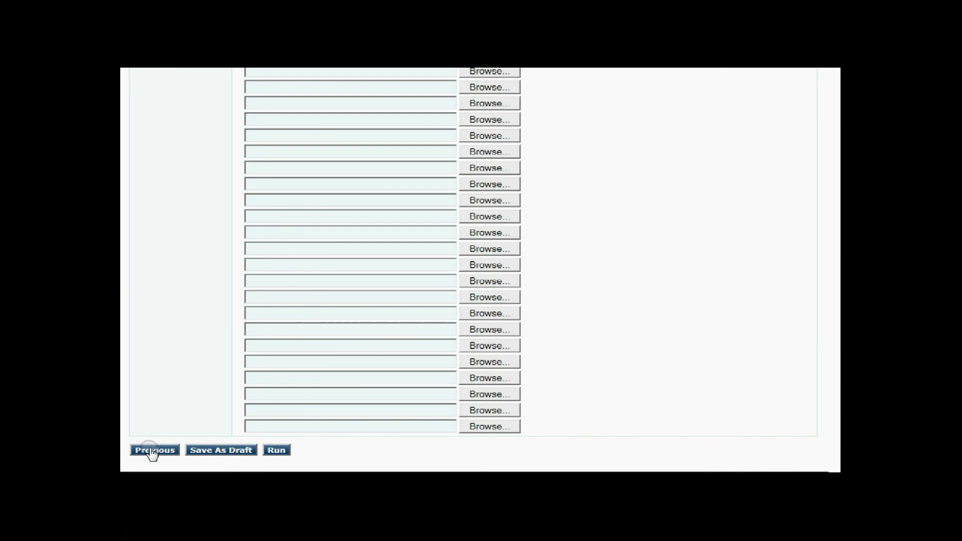